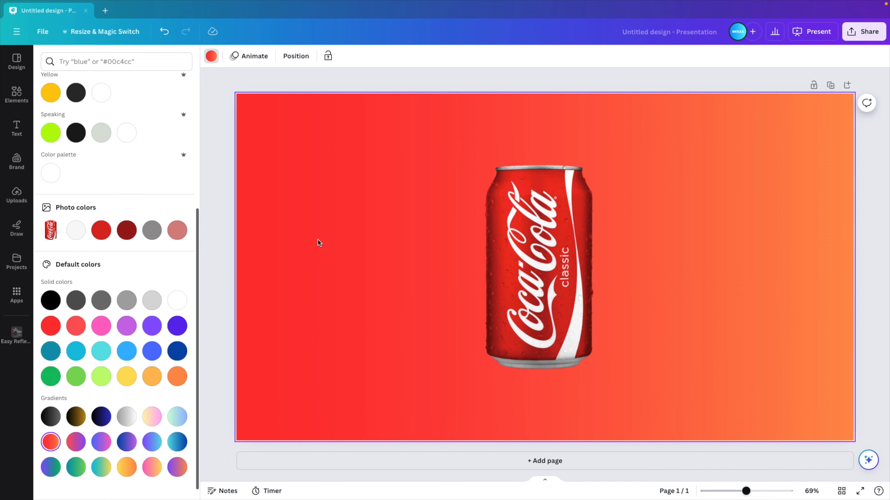
- Replace the first colour of the background gradient with the bright red sampled from the can's photo colours
{"action": "scroll", "coordinate": [119, 177], "scroll_direction": "up", "scroll_amount": 5}
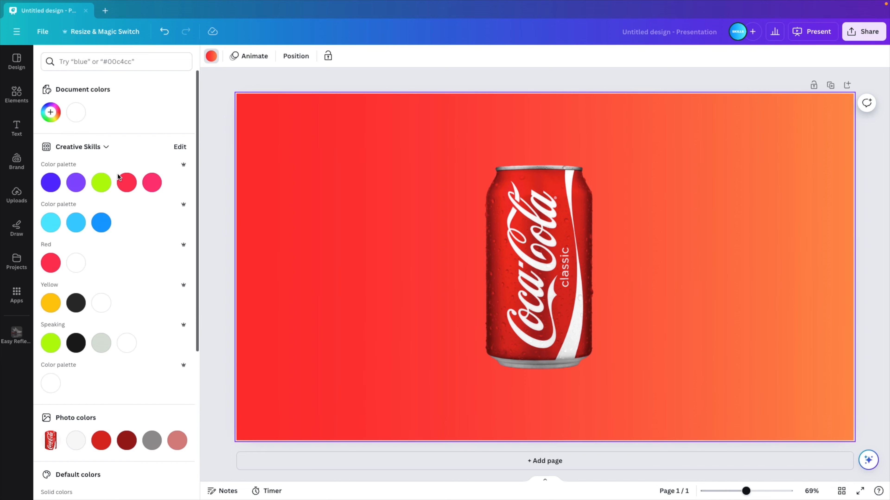
{"action": "left_click", "coordinate": [51, 112]}
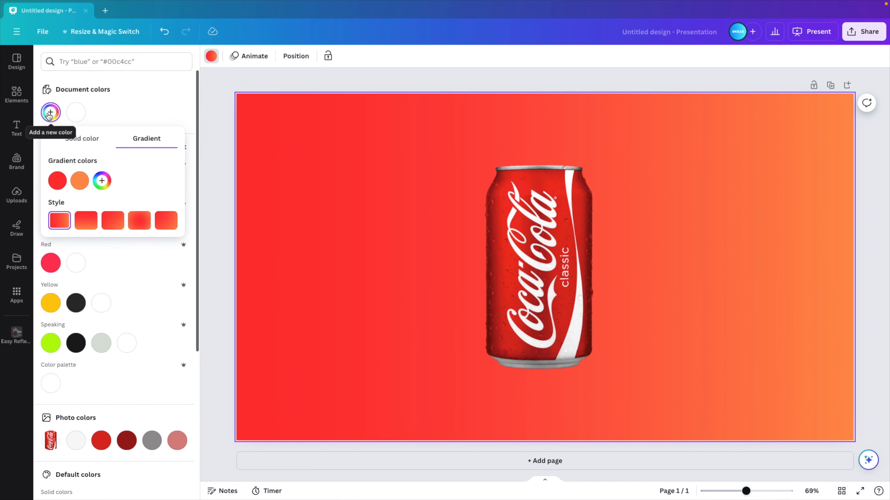
{"action": "left_click", "coordinate": [57, 181]}
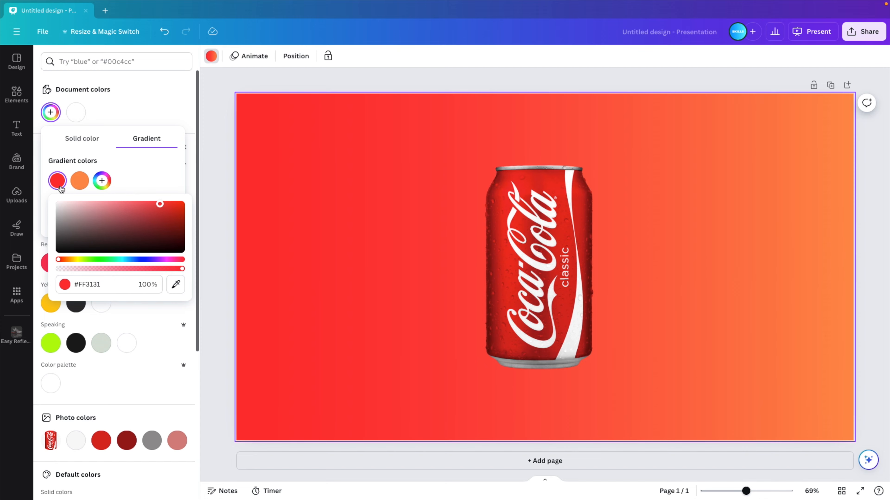
{"action": "left_click", "coordinate": [176, 284]}
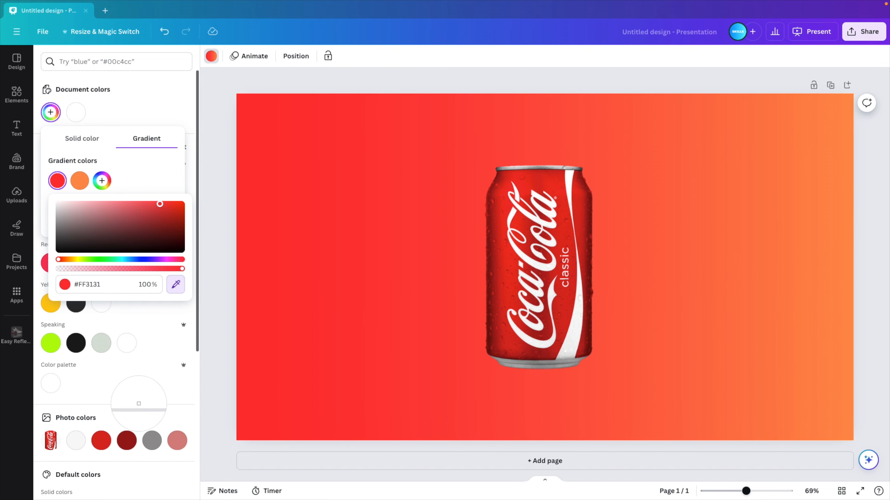
{"action": "left_click", "coordinate": [102, 441]}
- Replace the gradient's orange with the dark red #9C1B1A from the photo colours and make the gradient run from top to bottom
{"action": "left_click", "coordinate": [82, 183]}
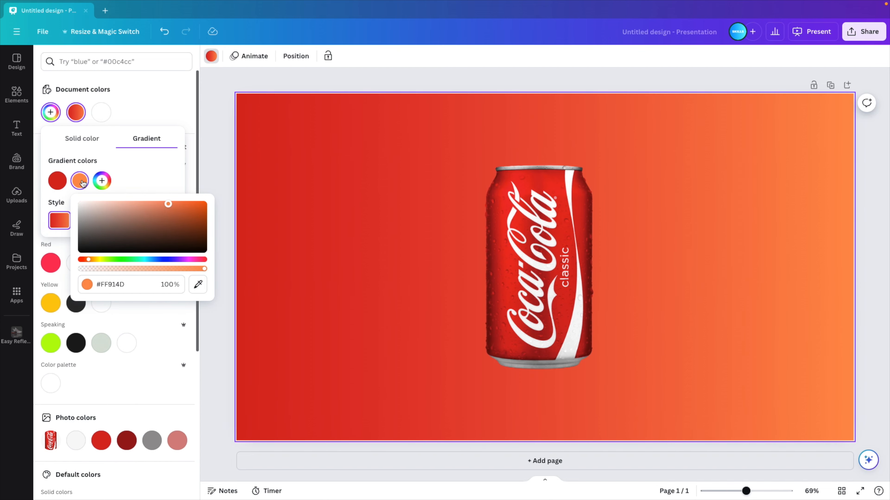
{"action": "left_click", "coordinate": [198, 284]}
{"action": "left_click", "coordinate": [126, 441]}
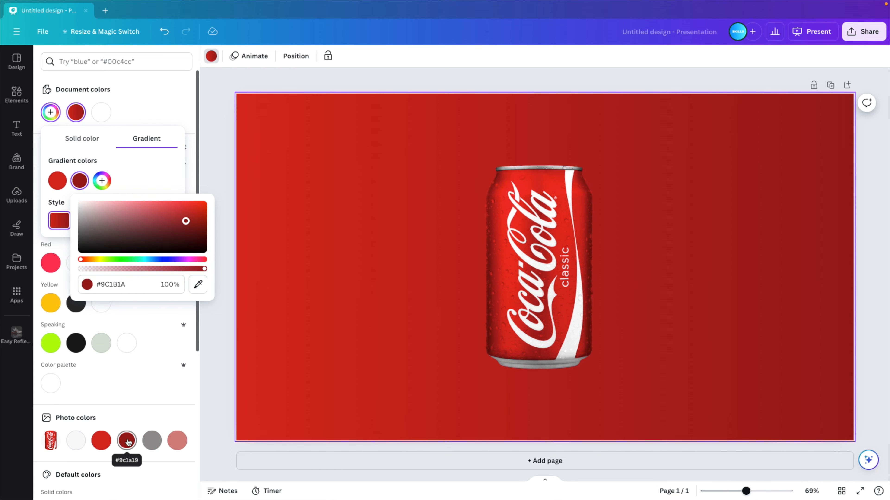
{"action": "left_click", "coordinate": [154, 183]}
{"action": "left_click", "coordinate": [80, 228]}
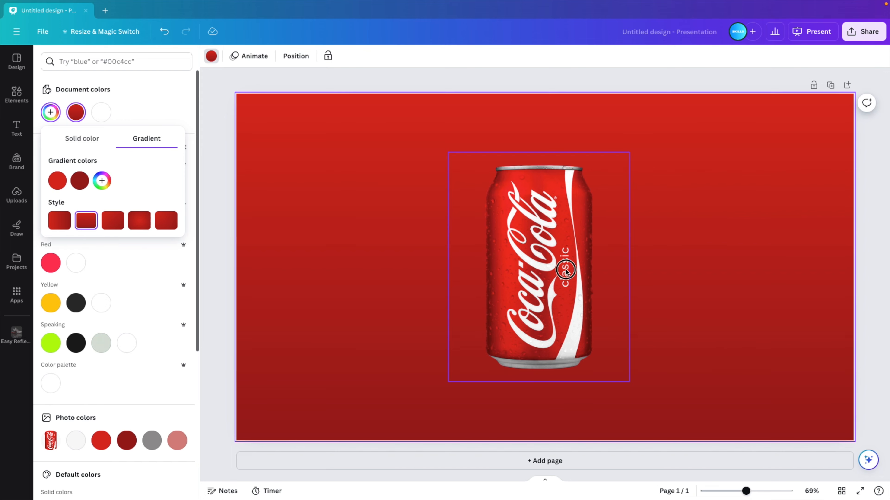
- Move the Coca-Cola can up on the page, keeping it near the horizontal centre
{"action": "left_click", "coordinate": [557, 269]}
{"action": "left_click_drag", "start_coordinate": [467, 270], "coordinate": [464, 241]}
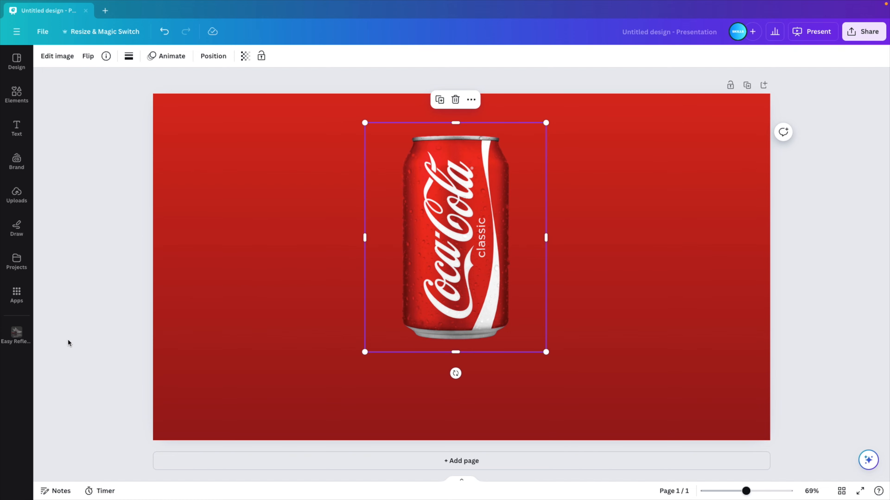
- Search the apps for "reflection" and open Easy Reflections with the can selected
{"action": "left_click", "coordinate": [15, 335]}
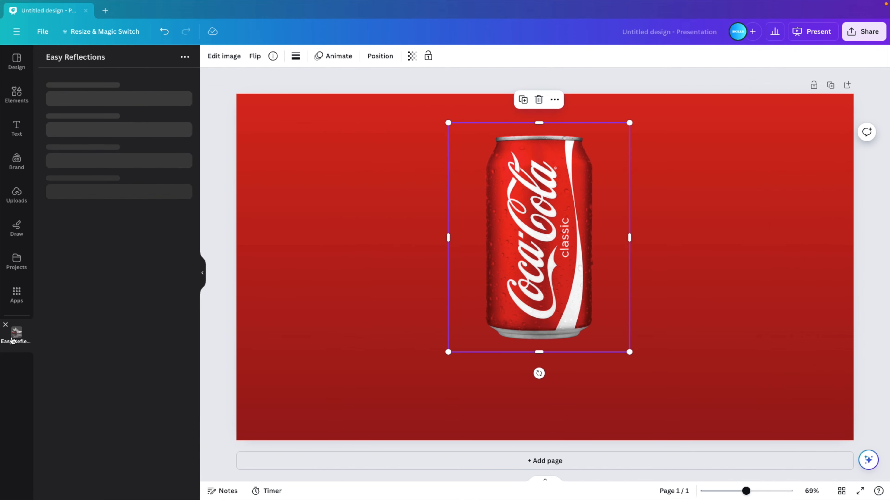
{"action": "left_click", "coordinate": [5, 325]}
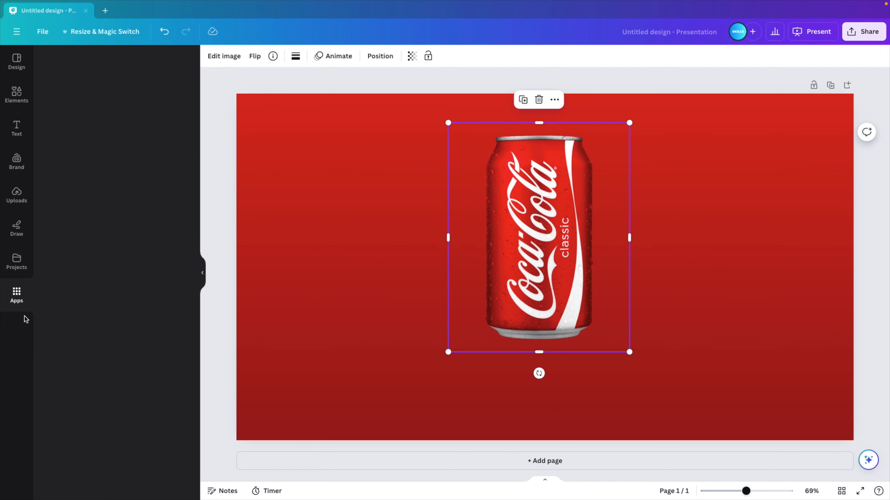
{"action": "left_click", "coordinate": [16, 294]}
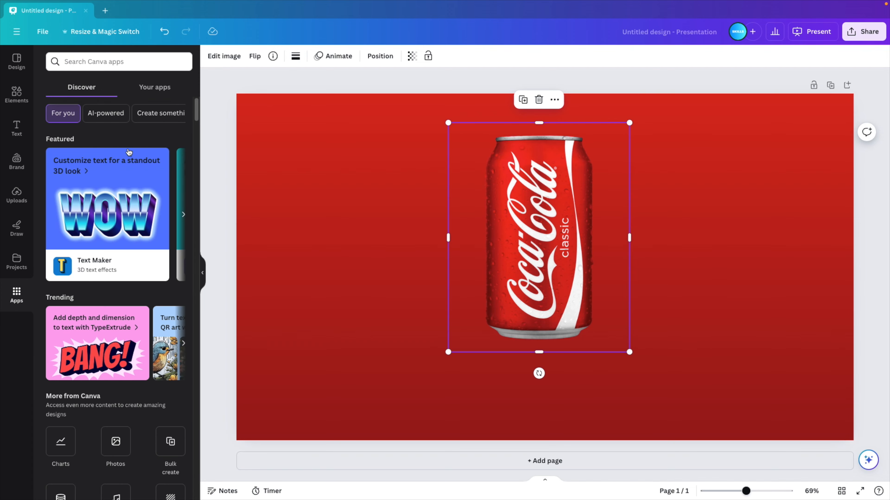
{"action": "left_click", "coordinate": [108, 62]}
{"action": "type", "text": "re"}
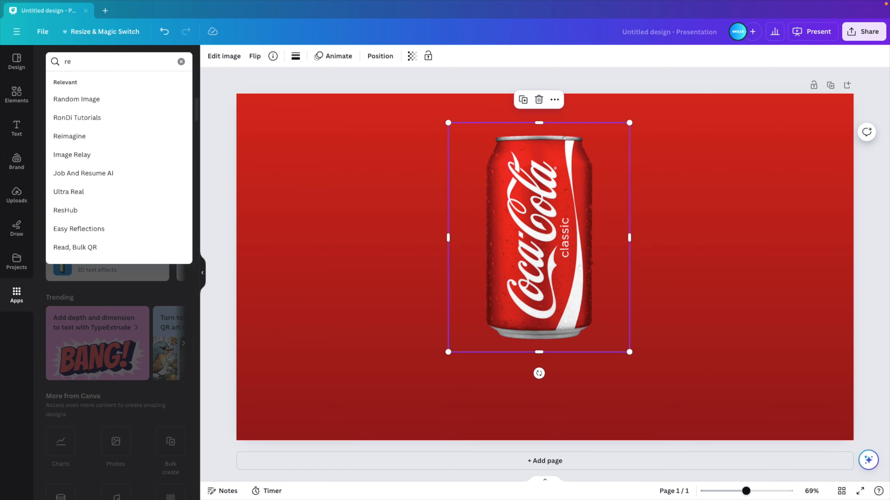
{"action": "type", "text": "flection"}
{"action": "key", "text": "Return"}
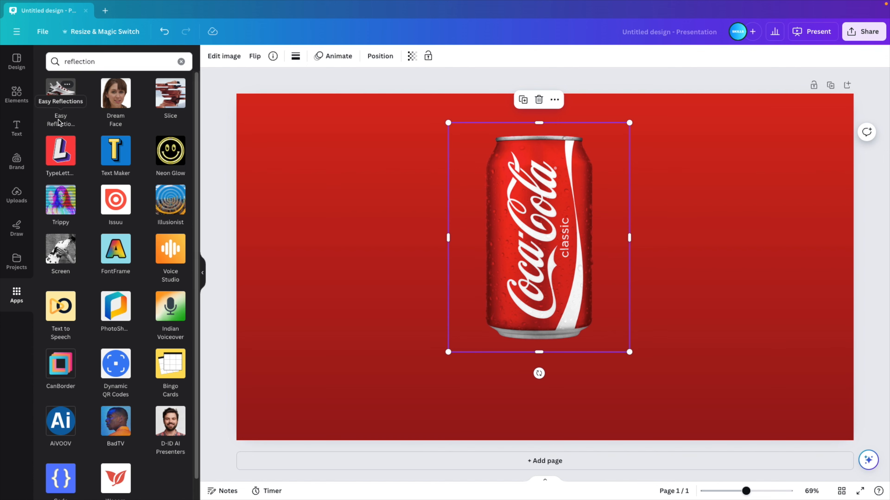
{"action": "left_click", "coordinate": [54, 101]}
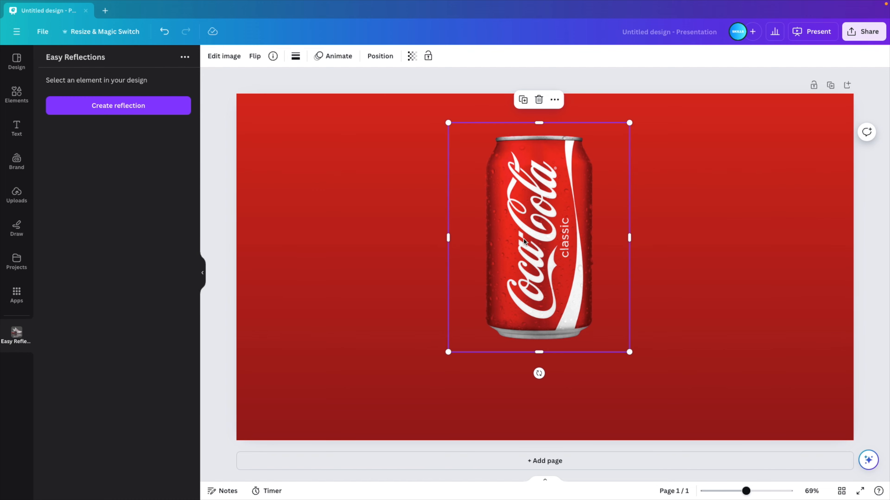
- Create a reflection of the can positioned below, with offset 40 and opacity 50, and add it to the design
{"action": "left_click", "coordinate": [125, 111]}
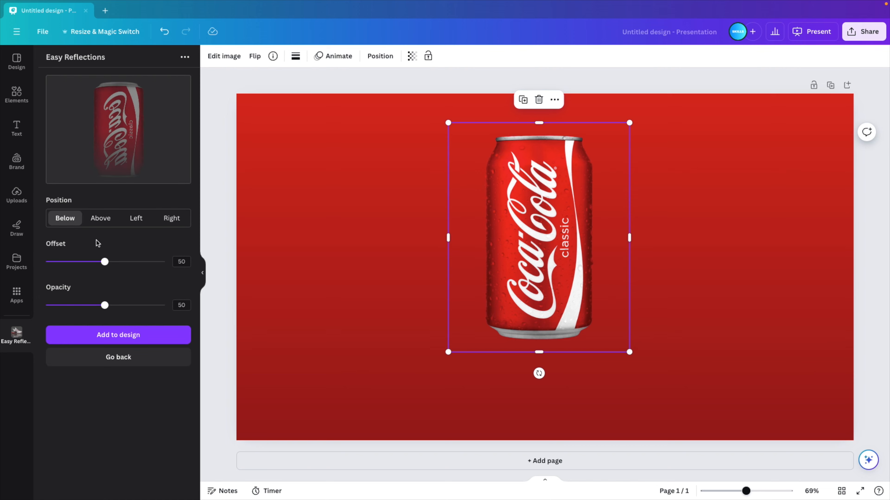
{"action": "mouse_move", "coordinate": [101, 262]}
{"action": "left_mouse_down"}
{"action": "mouse_move", "coordinate": [149, 262]}
{"action": "mouse_move", "coordinate": [67, 262]}
{"action": "mouse_move", "coordinate": [109, 262]}
{"action": "mouse_move", "coordinate": [97, 261]}
{"action": "left_mouse_up"}
{"action": "mouse_move", "coordinate": [104, 305]}
{"action": "left_mouse_down"}
{"action": "mouse_move", "coordinate": [131, 305]}
{"action": "mouse_move", "coordinate": [85, 305]}
{"action": "mouse_move", "coordinate": [122, 304]}
{"action": "mouse_move", "coordinate": [92, 303]}
{"action": "mouse_move", "coordinate": [105, 305]}
{"action": "left_mouse_up"}
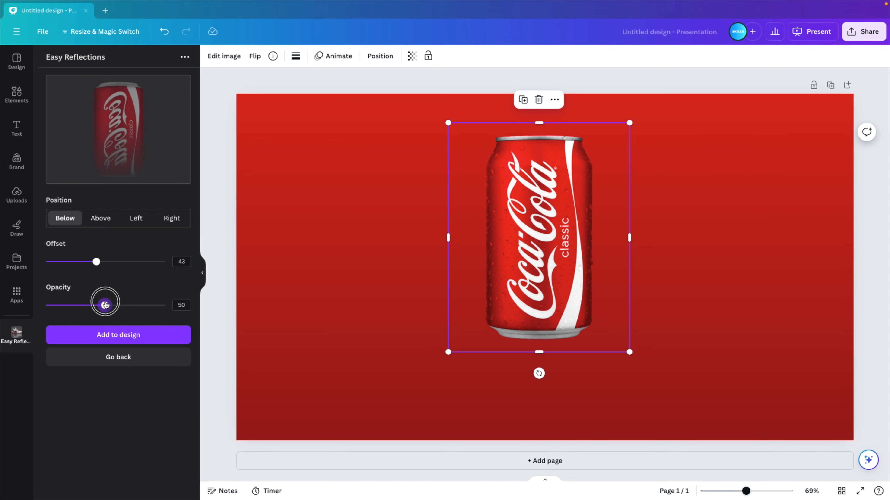
{"action": "left_click_drag", "start_coordinate": [96, 262], "coordinate": [93, 263]}
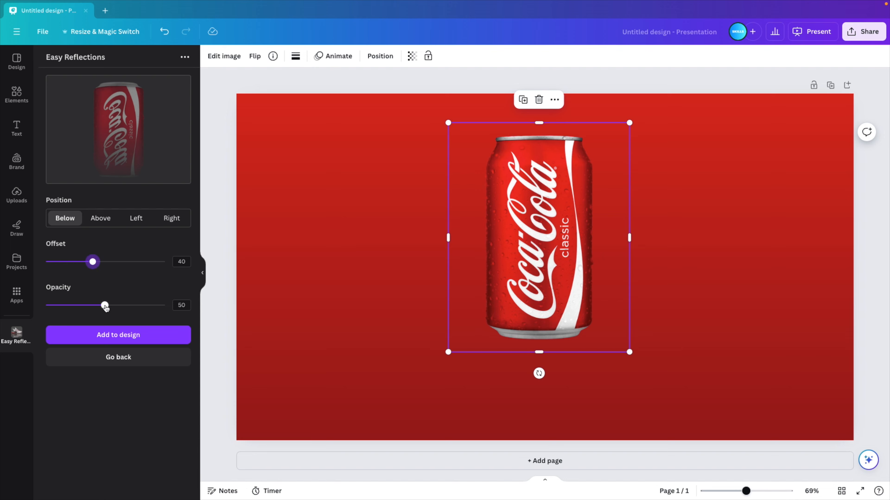
{"action": "left_click", "coordinate": [117, 337]}
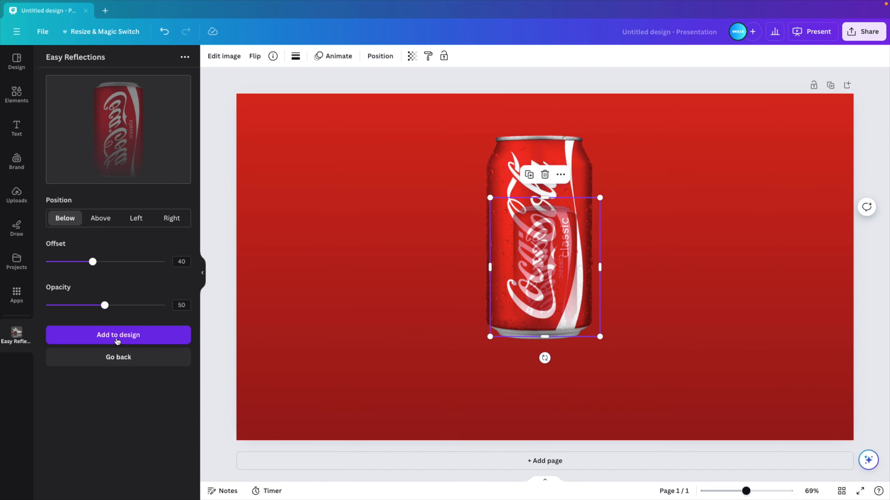
- Enlarge the reflection to about the can's width, laying it over the can to match the size
{"action": "left_click_drag", "start_coordinate": [578, 258], "coordinate": [706, 299]}
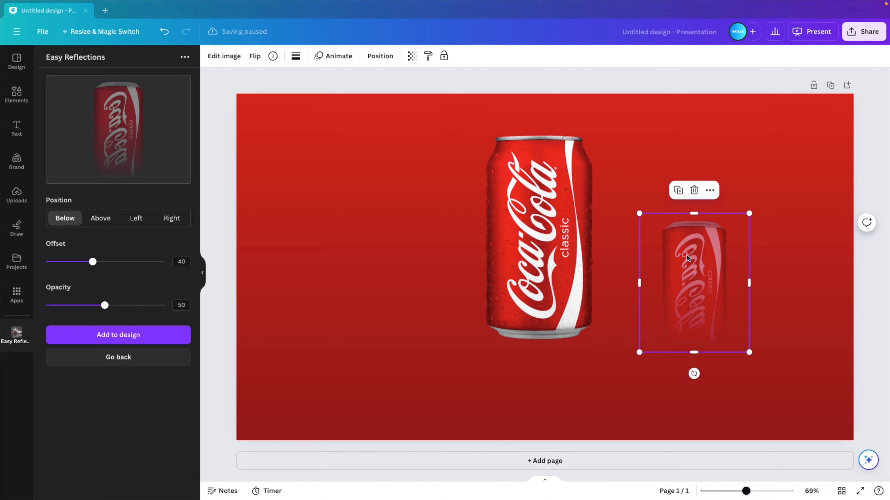
{"action": "left_click_drag", "start_coordinate": [752, 214], "coordinate": [795, 189]}
{"action": "left_click_drag", "start_coordinate": [707, 232], "coordinate": [554, 269]}
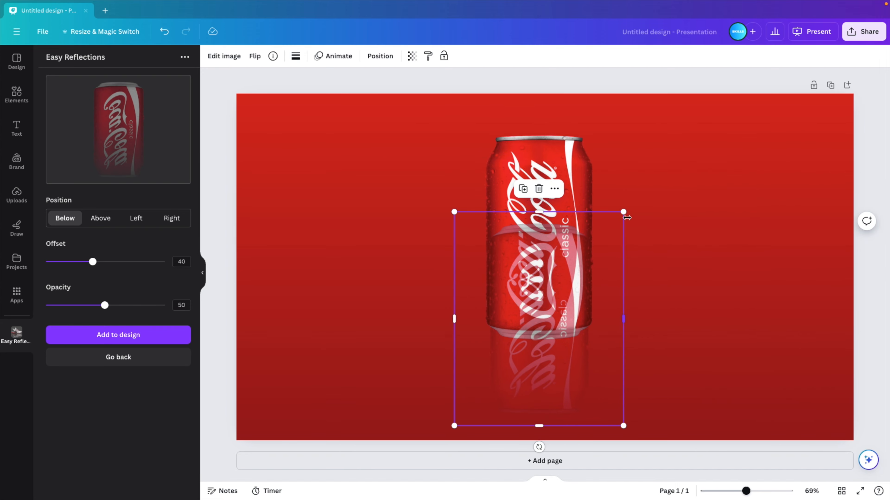
{"action": "left_click_drag", "start_coordinate": [627, 214], "coordinate": [632, 211]}
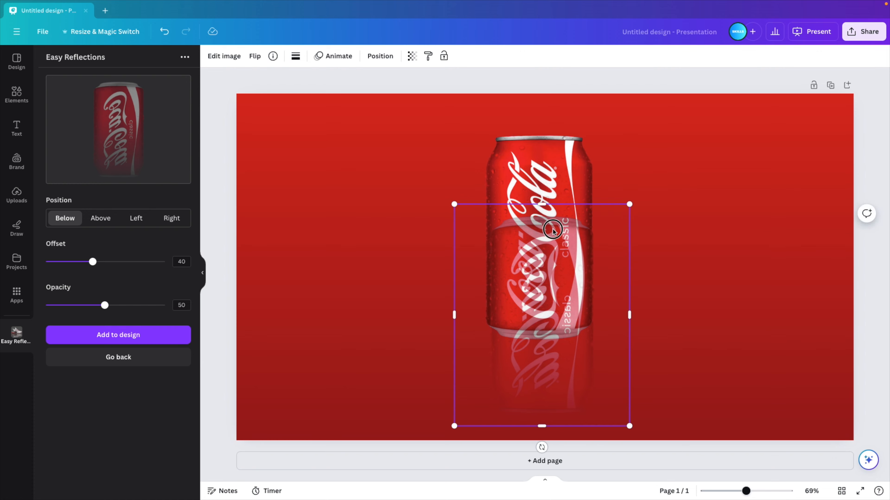
- Place the reflection directly beneath the can so that it meets the can's base
{"action": "left_click_drag", "start_coordinate": [538, 236], "coordinate": [548, 374]}
{"action": "left_click", "coordinate": [683, 360]}
{"action": "left_click", "coordinate": [560, 395]}
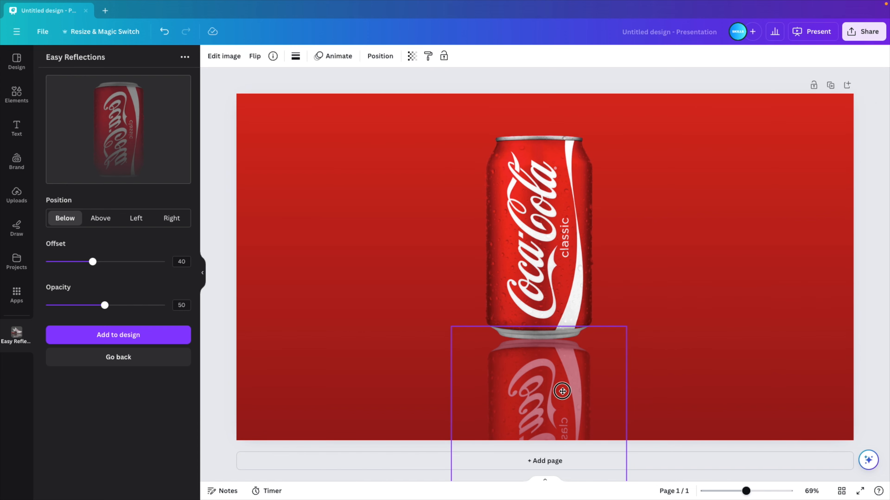
{"action": "left_click", "coordinate": [705, 383]}
{"action": "left_click", "coordinate": [566, 368]}
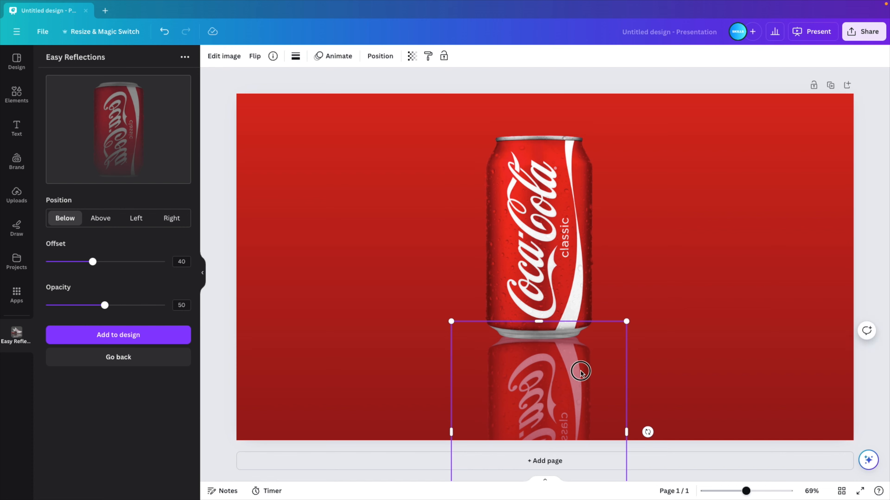
{"action": "left_click", "coordinate": [683, 365]}
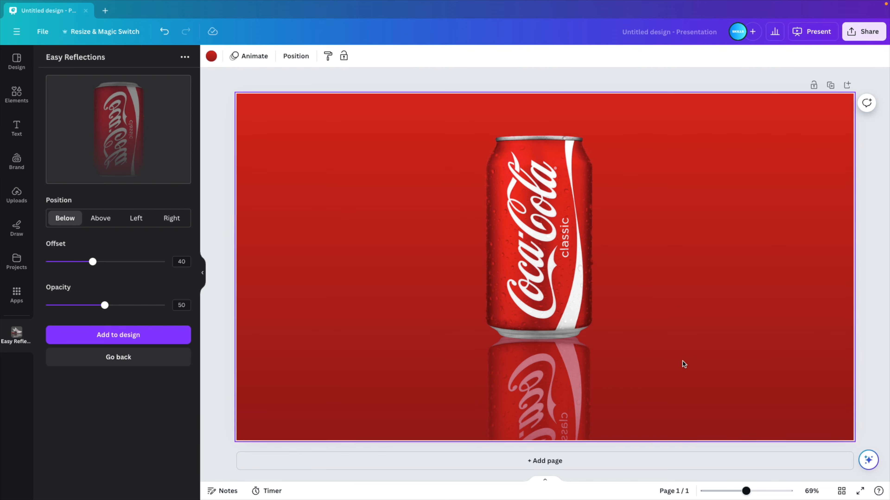
- Search the graphics for "shadow" and add a wide, soft oval shadow to the page
{"action": "left_click", "coordinate": [17, 94]}
{"action": "left_click", "coordinate": [97, 63]}
{"action": "type", "text": "shadow"}
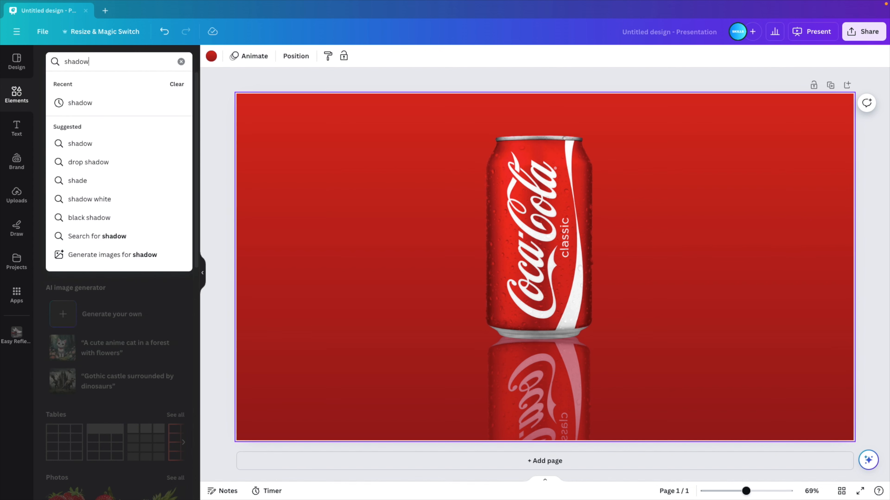
{"action": "key", "text": "Return"}
{"action": "left_click", "coordinate": [176, 133]}
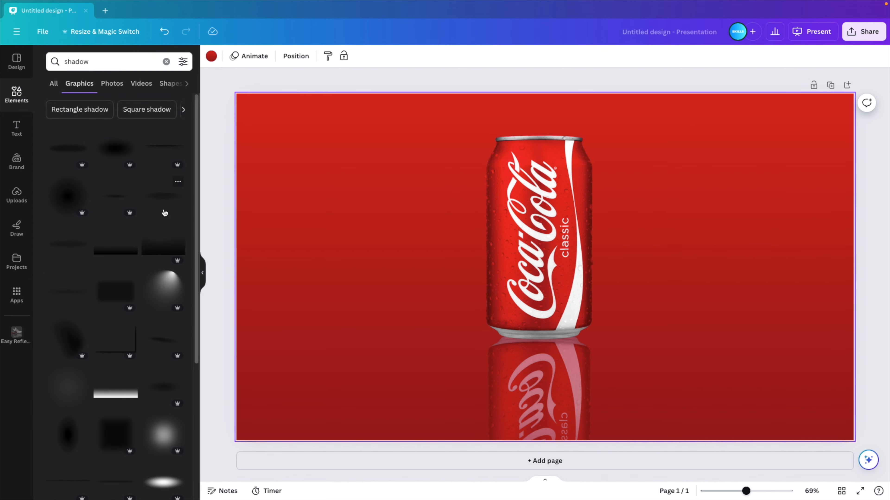
{"action": "left_click", "coordinate": [161, 203]}
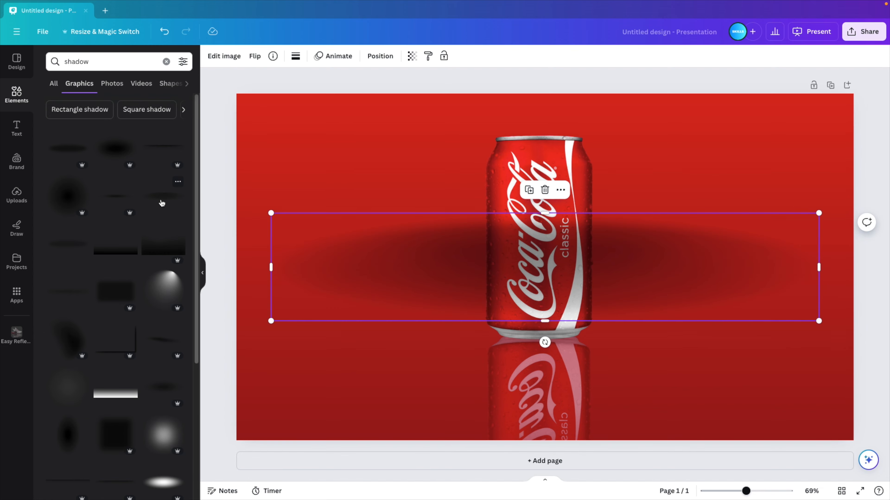
- Shrink the oval shadow to slightly wider than the can and centre it under the can's base
{"action": "left_click_drag", "start_coordinate": [816, 213], "coordinate": [411, 293]}
{"action": "left_click_drag", "start_coordinate": [338, 314], "coordinate": [533, 343]}
{"action": "left_click_drag", "start_coordinate": [609, 327], "coordinate": [607, 329]}
{"action": "left_click_drag", "start_coordinate": [533, 342], "coordinate": [539, 346]}
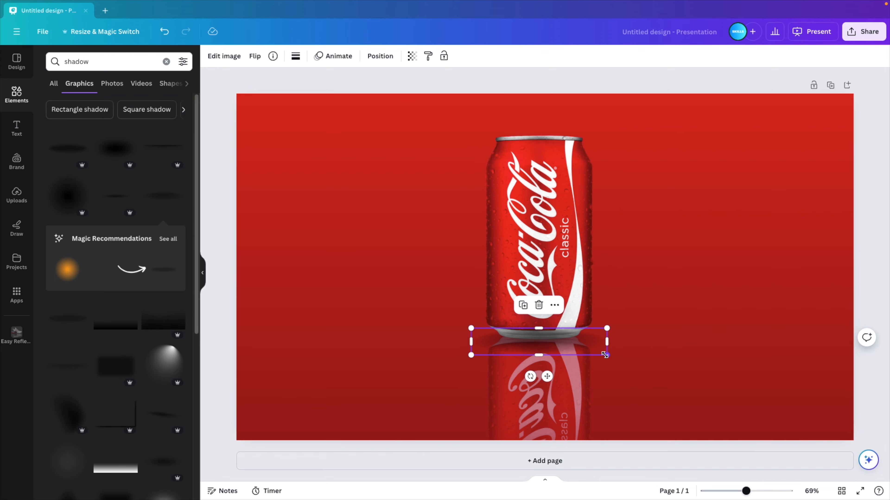
- Add a second, thinner shadow graphic, scale it to about twice the can's width and centre it at the can's base
{"action": "left_click", "coordinate": [116, 203]}
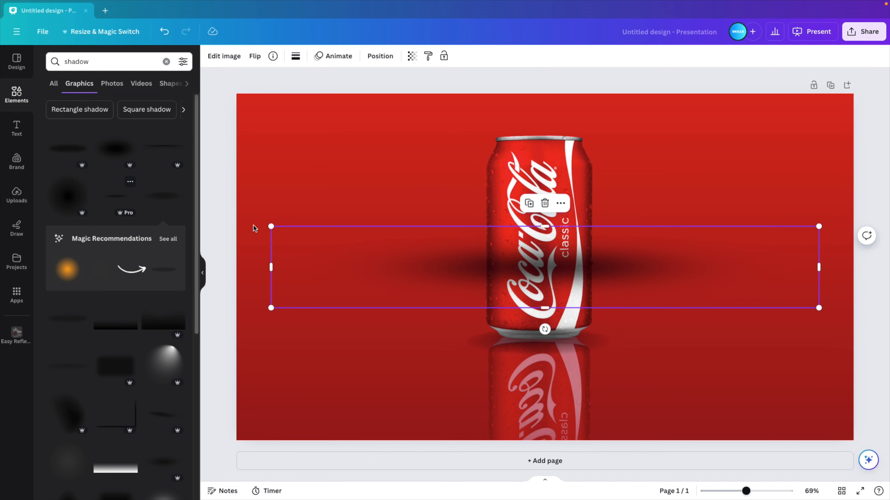
{"action": "left_click", "coordinate": [588, 343]}
{"action": "left_click_drag", "start_coordinate": [616, 267], "coordinate": [605, 340]}
{"action": "left_click_drag", "start_coordinate": [818, 301], "coordinate": [673, 341]}
{"action": "left_click_drag", "start_coordinate": [582, 347], "coordinate": [576, 345]}
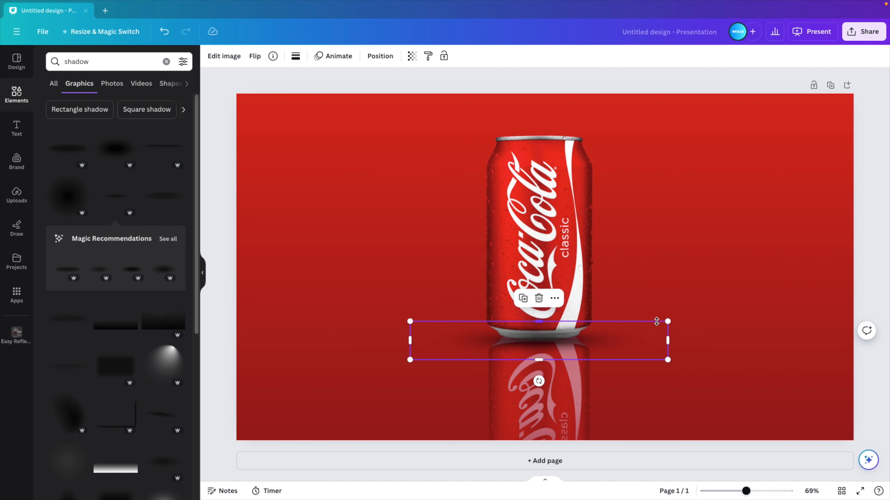
{"action": "left_click", "coordinate": [681, 303]}
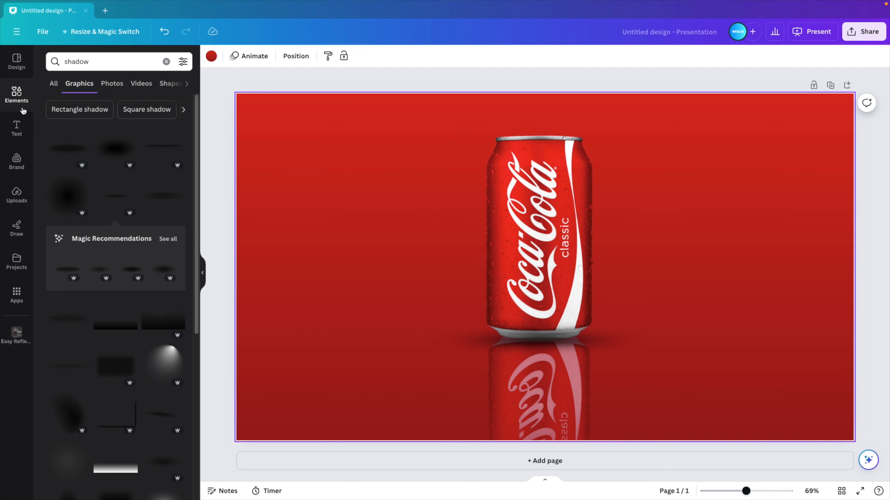
- Add a title reading "SUMMER" and enlarge it to nearly the full page width, at font size about 291
{"action": "left_click", "coordinate": [17, 128]}
{"action": "left_click", "coordinate": [127, 137]}
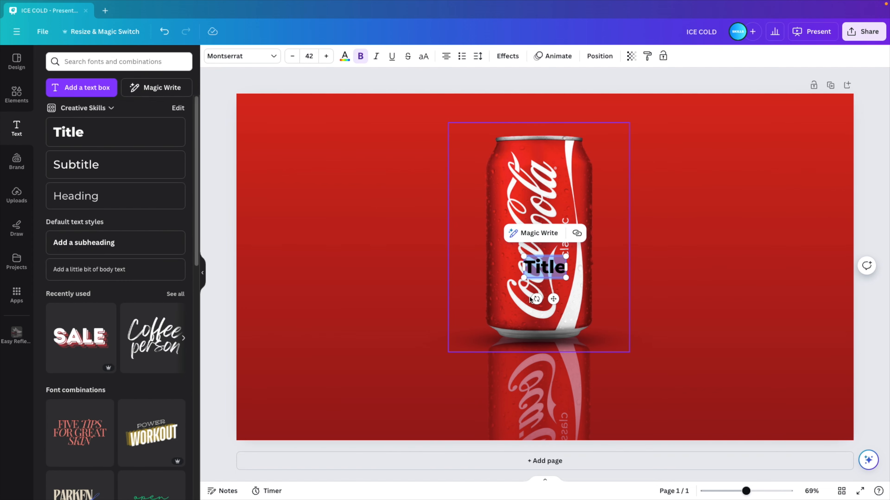
{"action": "type", "text": "SUMMER"}
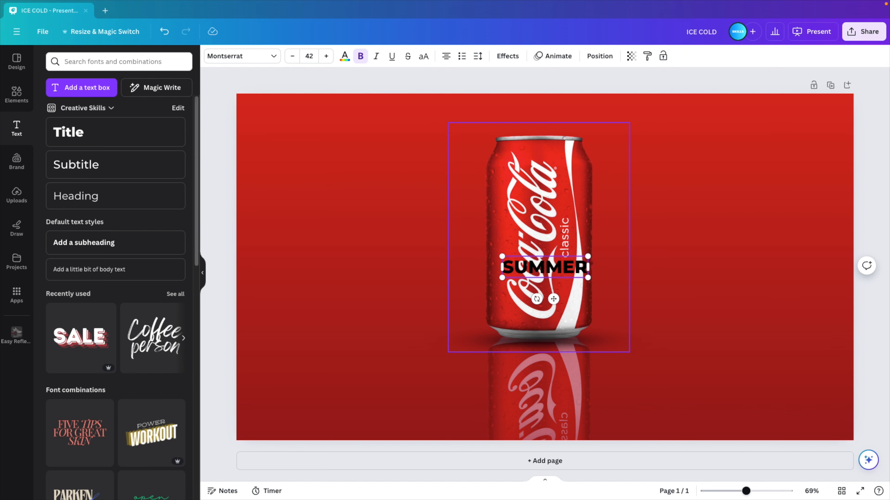
{"action": "key", "text": "ctrl+a"}
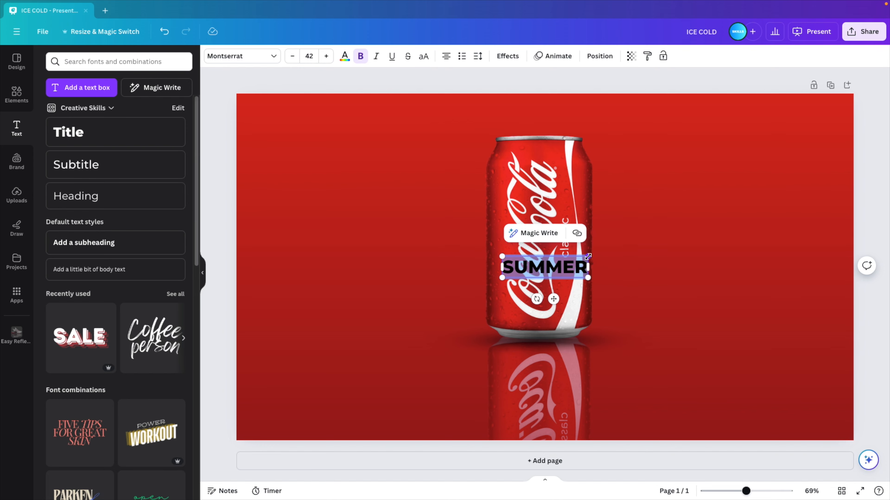
{"action": "left_click_drag", "start_coordinate": [588, 256], "coordinate": [828, 143]}
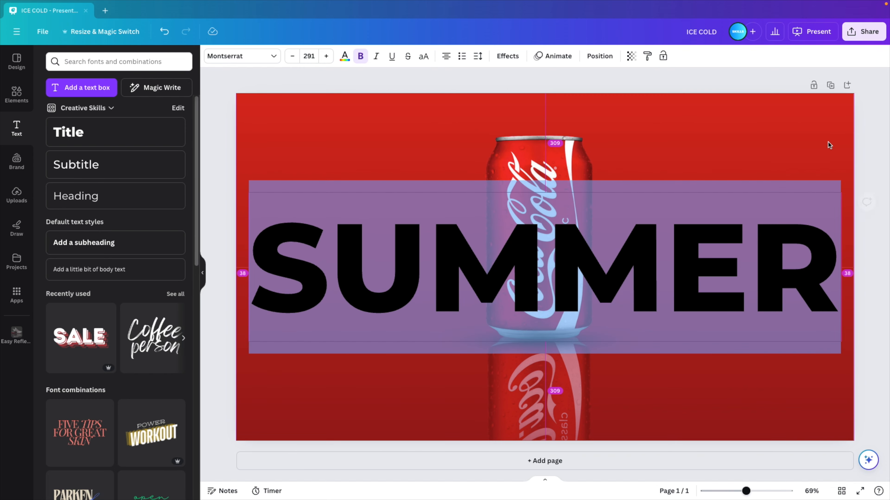
- Colour the "SUMMER" title white and place its layer behind the can, directly above the background
{"action": "left_click", "coordinate": [345, 56]}
{"action": "left_click", "coordinate": [75, 263]}
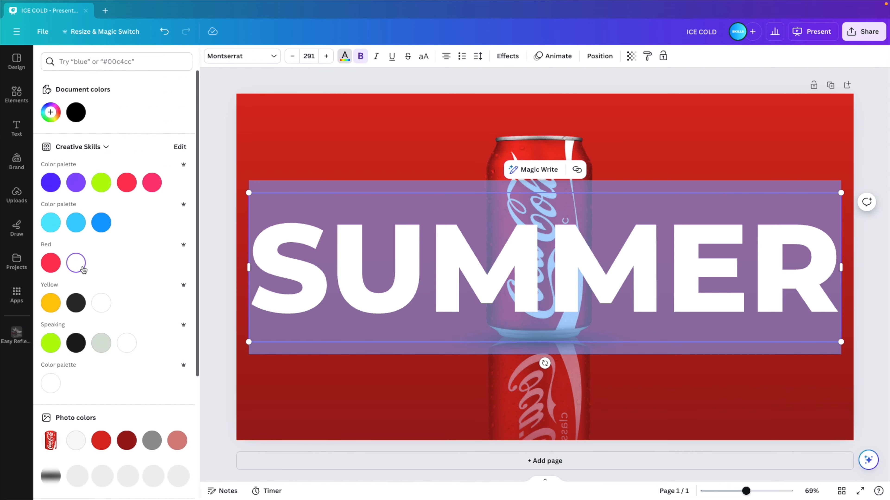
{"action": "left_click", "coordinate": [599, 56]}
{"action": "left_click_drag", "start_coordinate": [131, 115], "coordinate": [117, 249]}
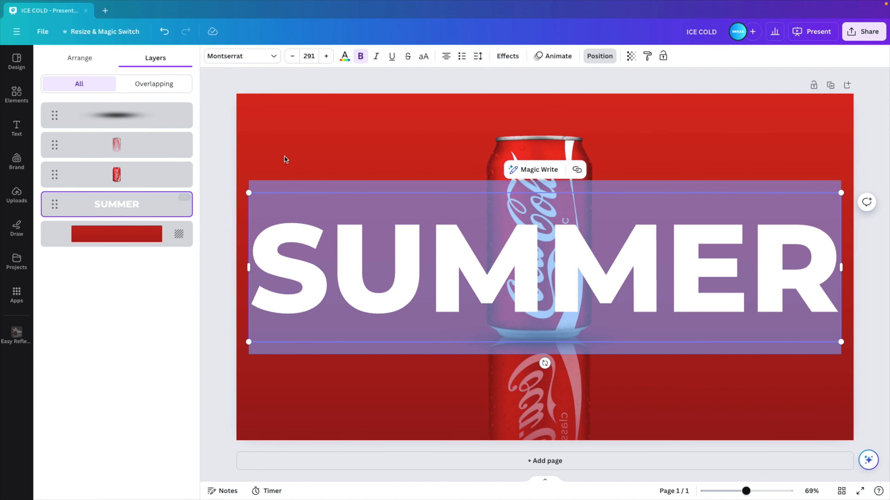
- Move the "SUMMER" title straight up so it sits behind the upper-middle part of the can
{"action": "left_click", "coordinate": [227, 131]}
{"action": "left_click_drag", "start_coordinate": [377, 276], "coordinate": [376, 234]}
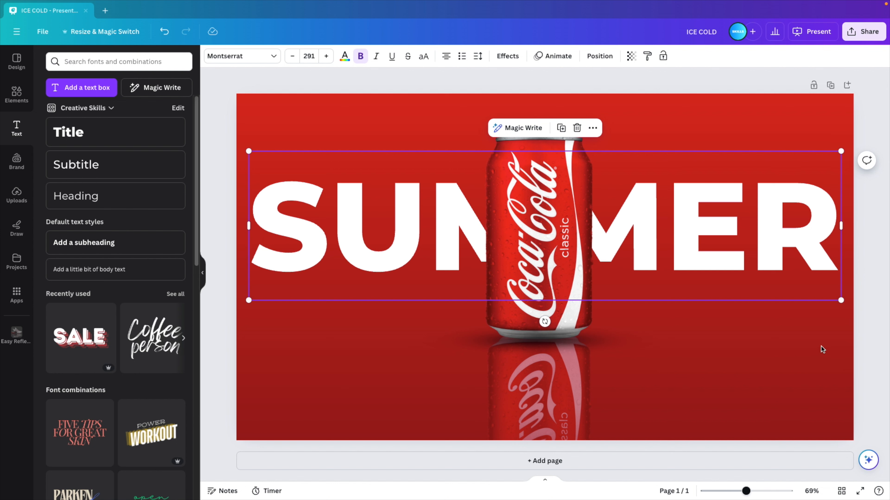
{"action": "left_click", "coordinate": [873, 351]}
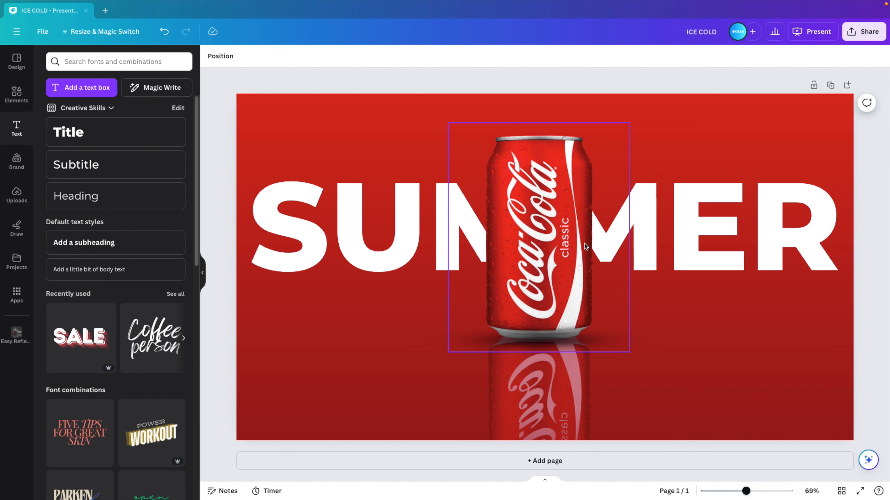
- Make the "SUMMER" title mostly transparent so it blends faintly into the red background
{"action": "left_click", "coordinate": [705, 227]}
{"action": "left_click", "coordinate": [629, 57]}
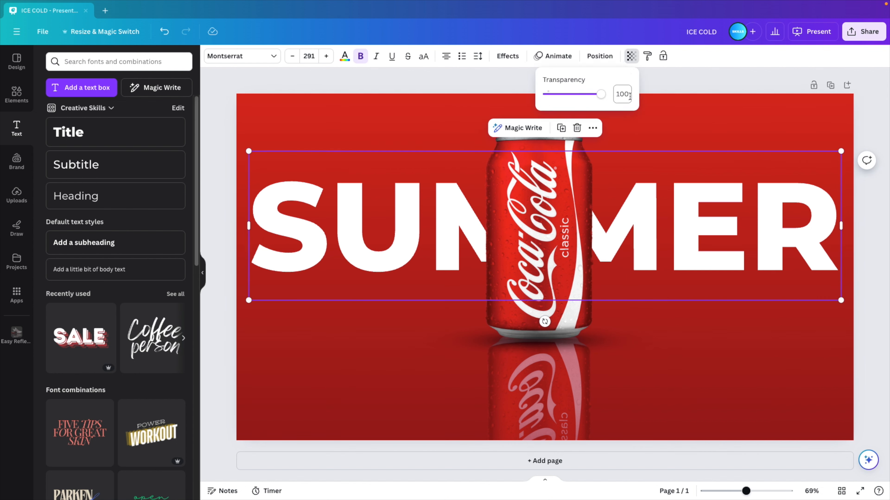
{"action": "left_click_drag", "start_coordinate": [601, 95], "coordinate": [558, 97]}
{"action": "left_click", "coordinate": [869, 357]}
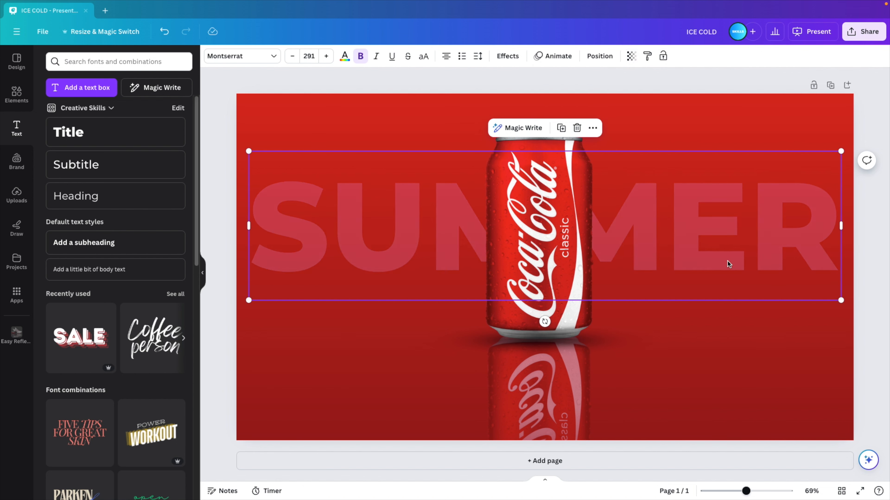
{"action": "left_click", "coordinate": [866, 333]}
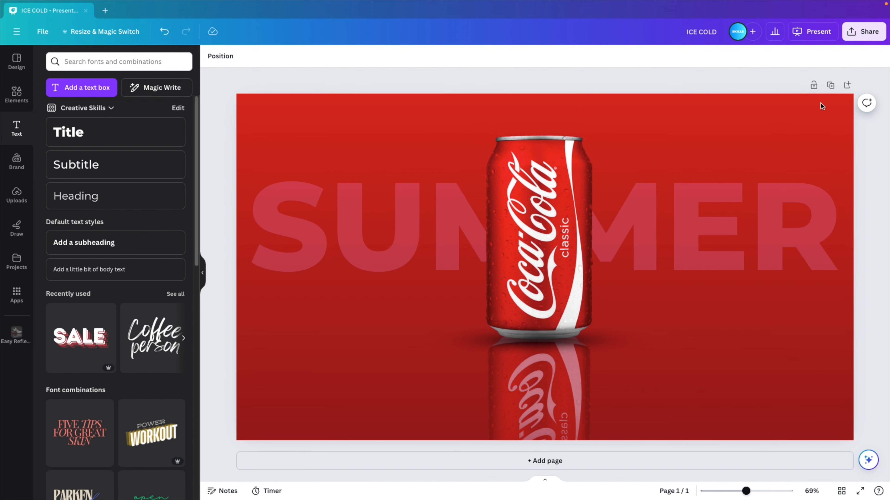
{"action": "left_click", "coordinate": [202, 273]}
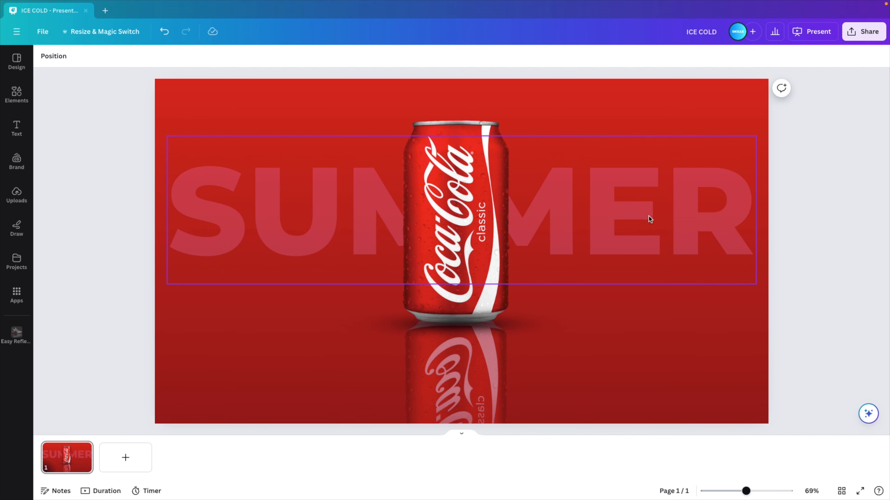
- Apply the Pan text animation to the "SUMMER" title on enter, with its speed set to the slowest
{"action": "left_click", "coordinate": [647, 214]}
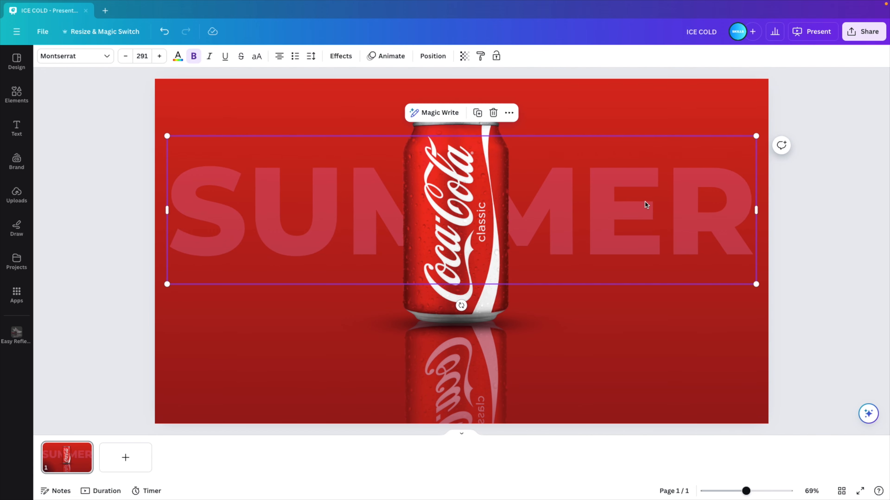
{"action": "left_click", "coordinate": [387, 56]}
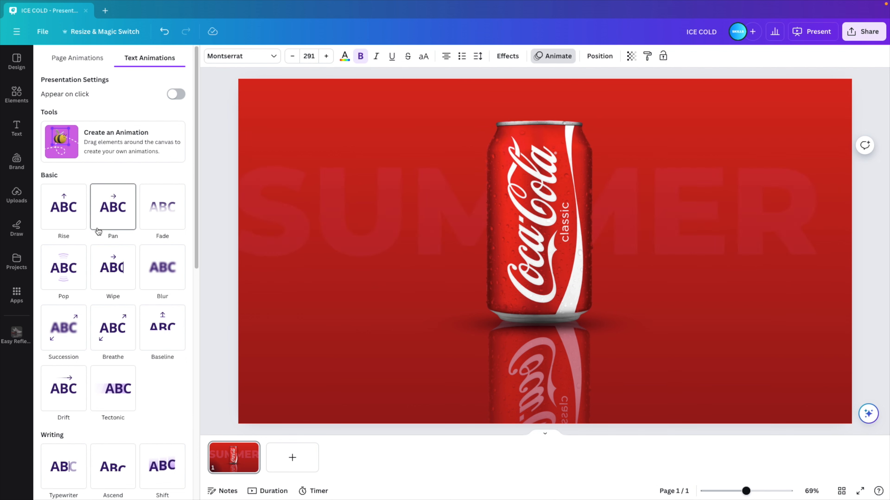
{"action": "left_click", "coordinate": [107, 220]}
{"action": "left_click", "coordinate": [105, 321]}
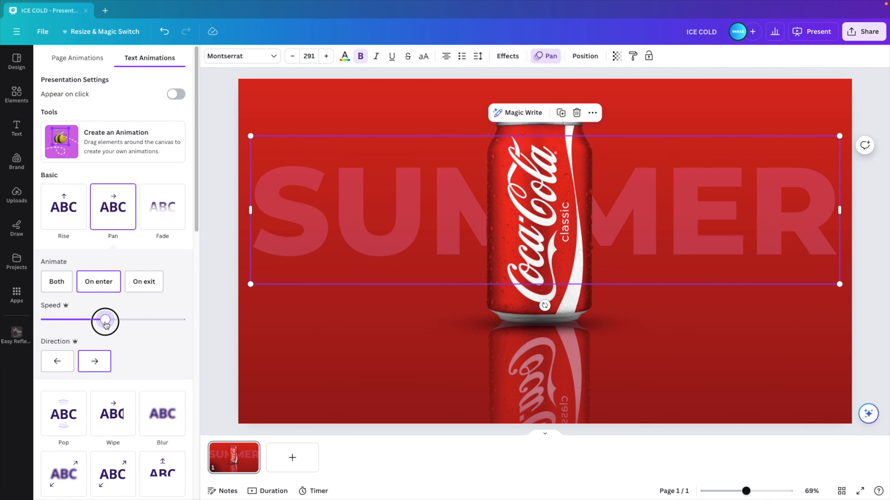
{"action": "left_click_drag", "start_coordinate": [106, 320], "coordinate": [44, 320]}
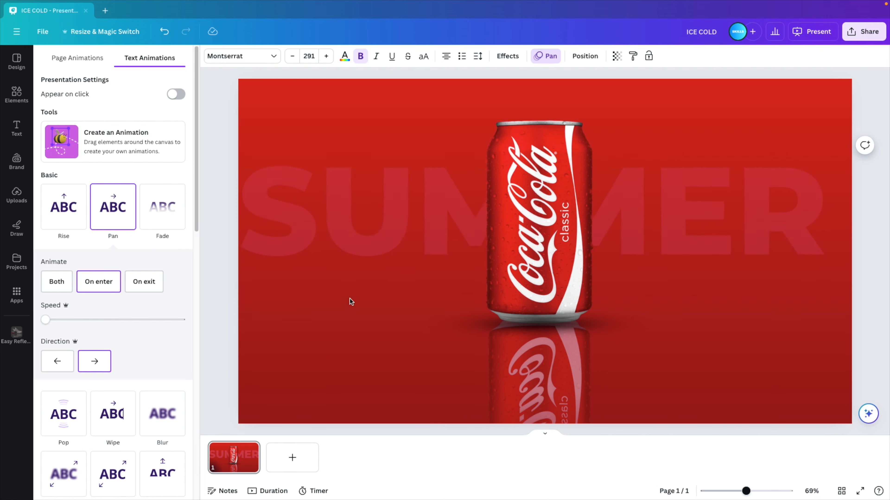
- Group the can with its shadows and reflection and apply the Breathe animation to the group
{"action": "left_click", "coordinate": [514, 236]}
{"action": "left_click", "coordinate": [560, 327], "text": "shift"}
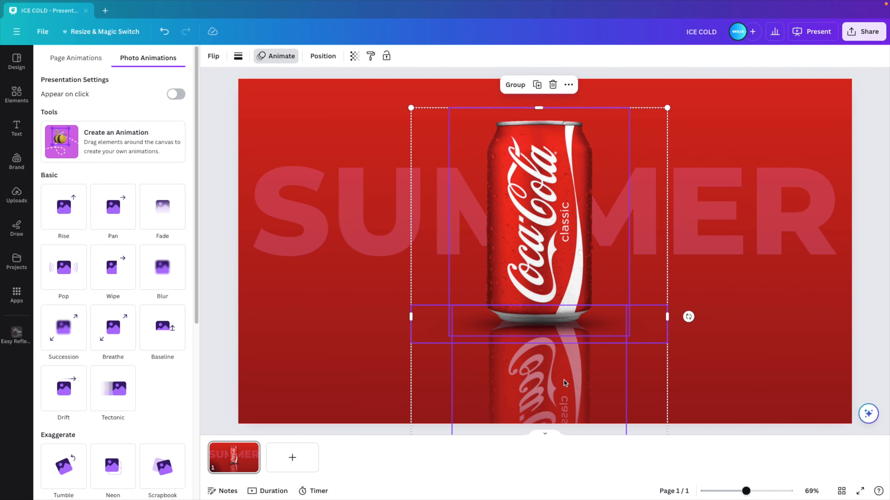
{"action": "key", "text": "ctrl+g"}
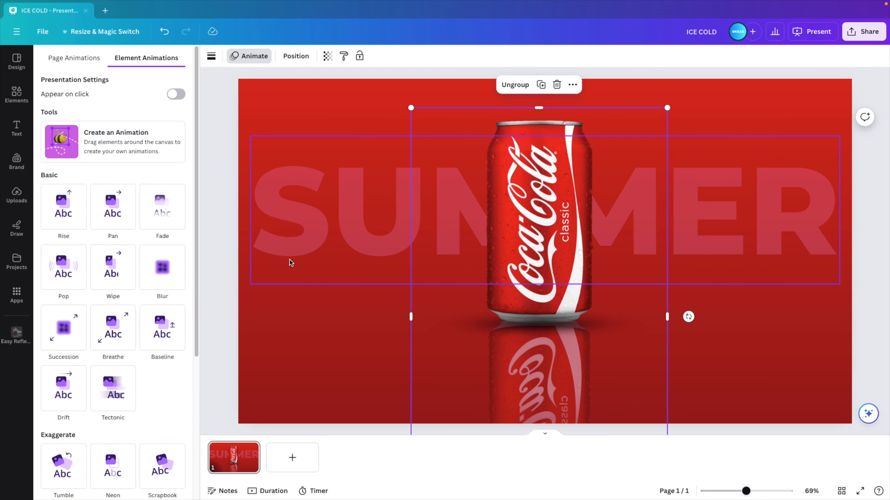
{"action": "left_click", "coordinate": [112, 339]}
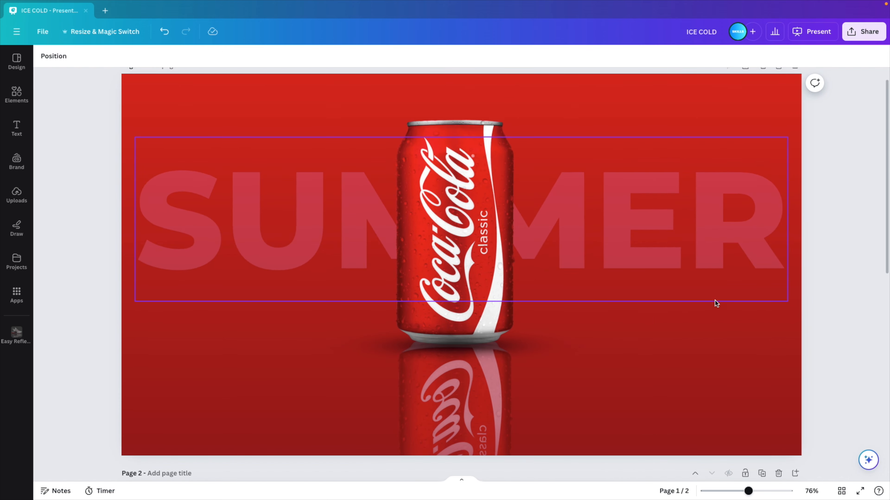
- Present the advertisement full screen to preview the title and can animations
{"action": "left_click", "coordinate": [860, 491]}
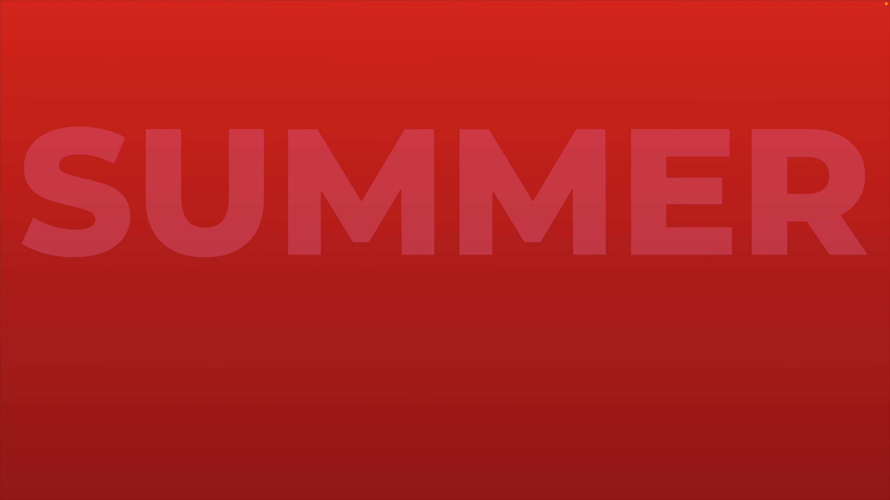